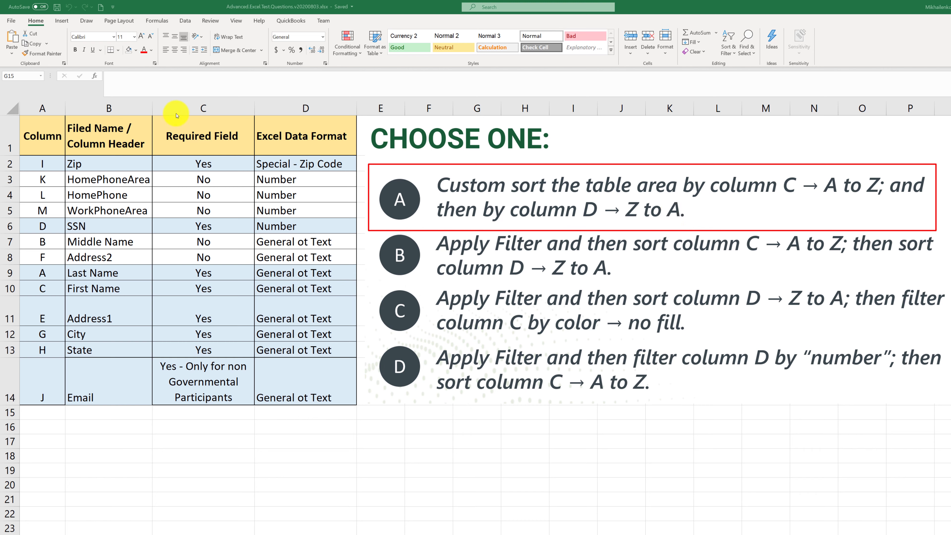
Open a custom sort on the whole table A1:D14 and set the first level to Required Field, A to Z
{"action": "left_click_drag", "start_coordinate": [43, 133], "coordinate": [309, 395]}
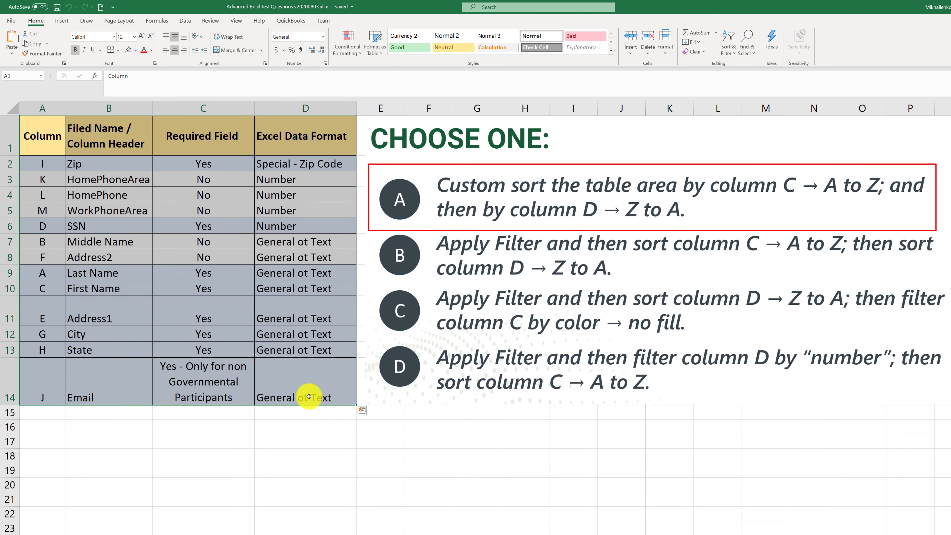
{"action": "left_click", "coordinate": [732, 53]}
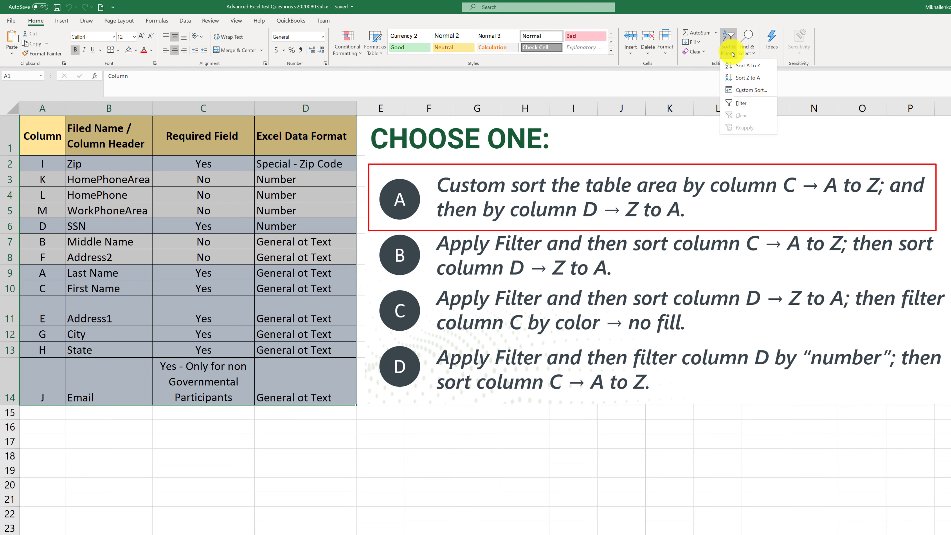
{"action": "left_click", "coordinate": [747, 92]}
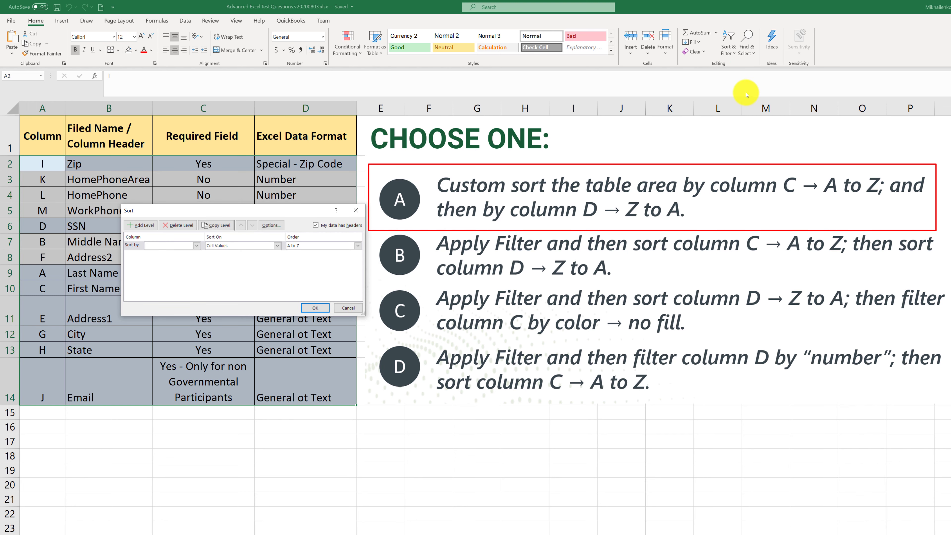
{"action": "left_click_drag", "start_coordinate": [218, 214], "coordinate": [197, 203]}
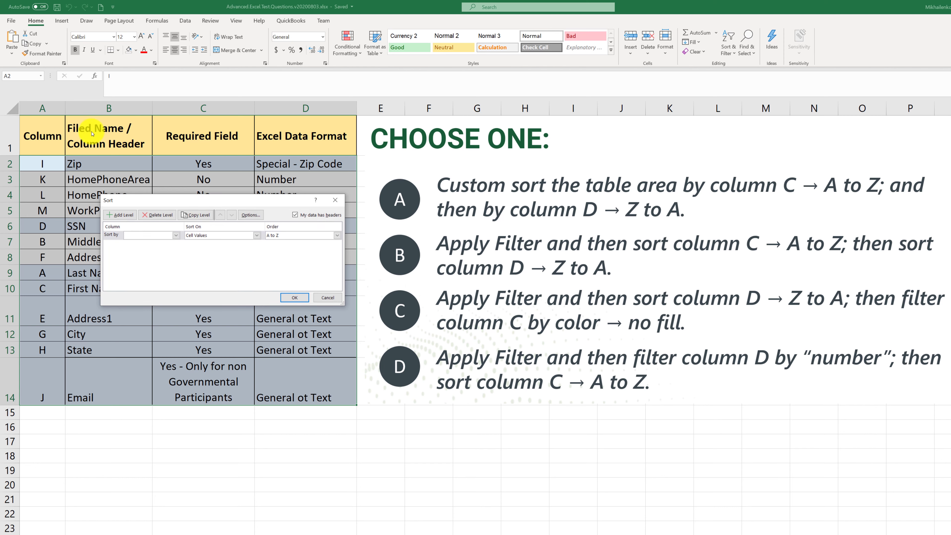
{"action": "left_click", "coordinate": [175, 235]}
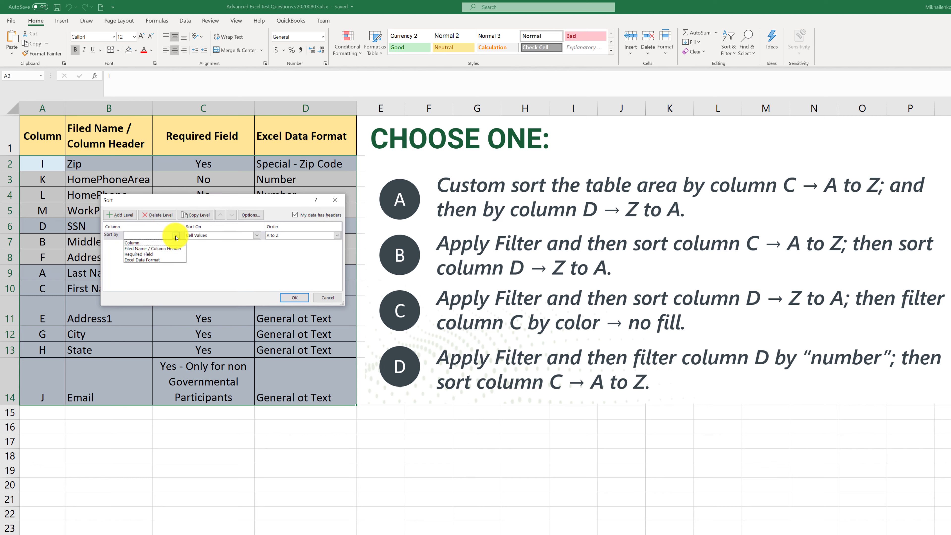
{"action": "left_click", "coordinate": [159, 254]}
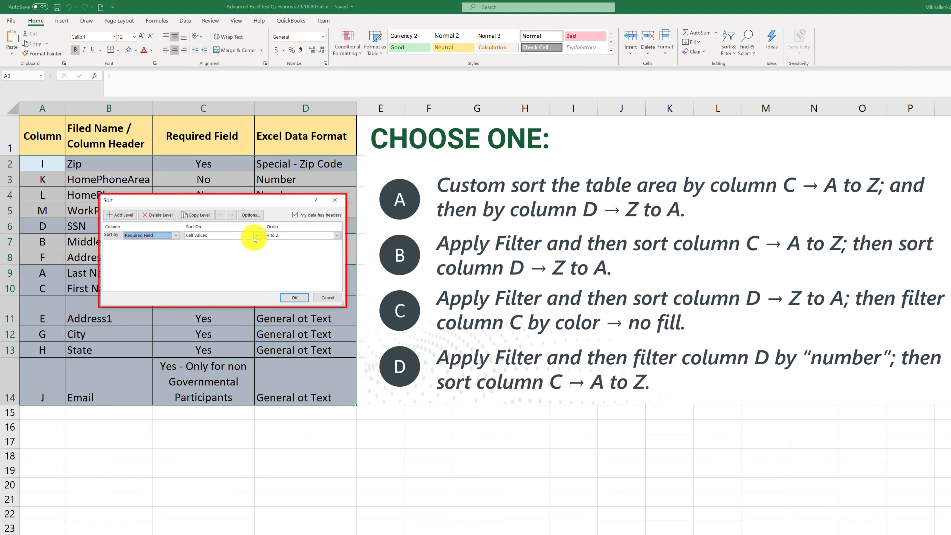
Add a second sort level on Excel Data Format with order Z to A and apply the custom sort
{"action": "left_click", "coordinate": [121, 215]}
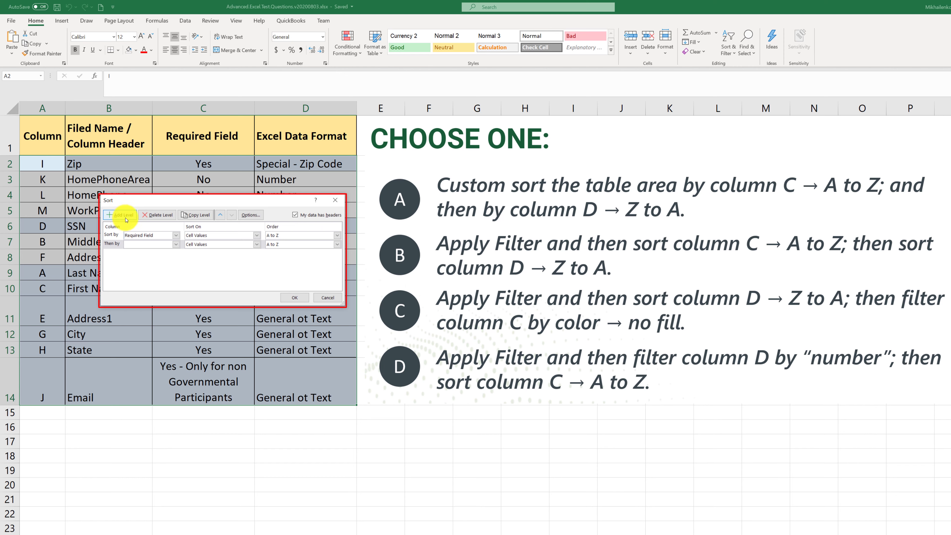
{"action": "left_click", "coordinate": [176, 245]}
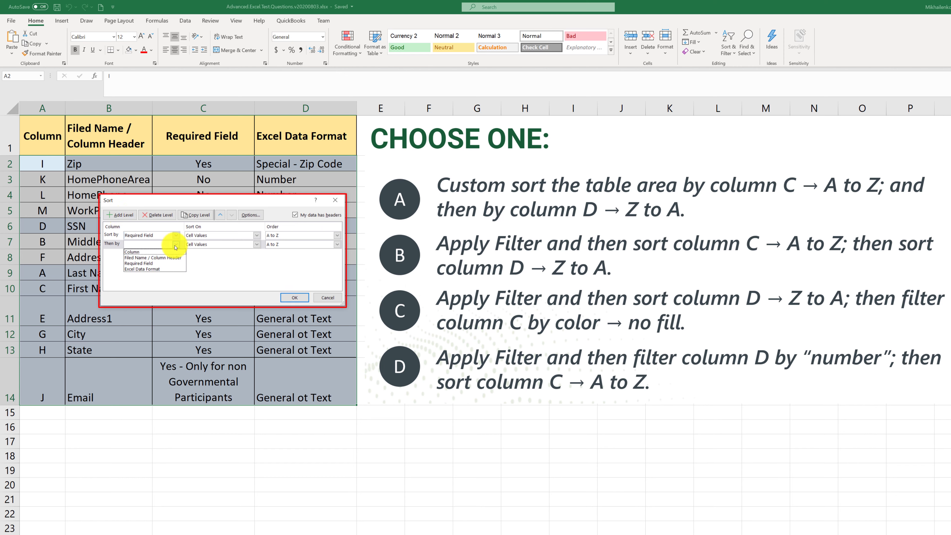
{"action": "left_click", "coordinate": [160, 269]}
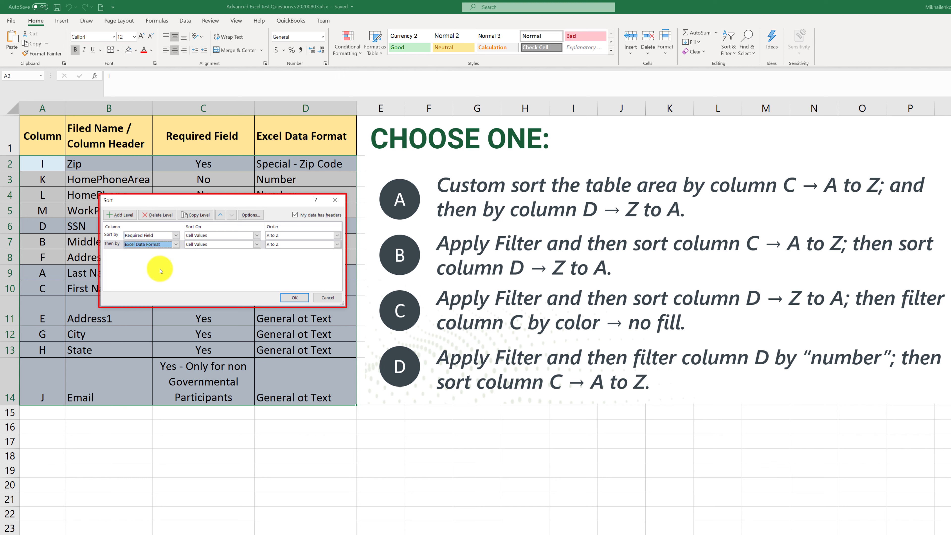
{"action": "left_click", "coordinate": [340, 245]}
{"action": "left_click", "coordinate": [312, 258]}
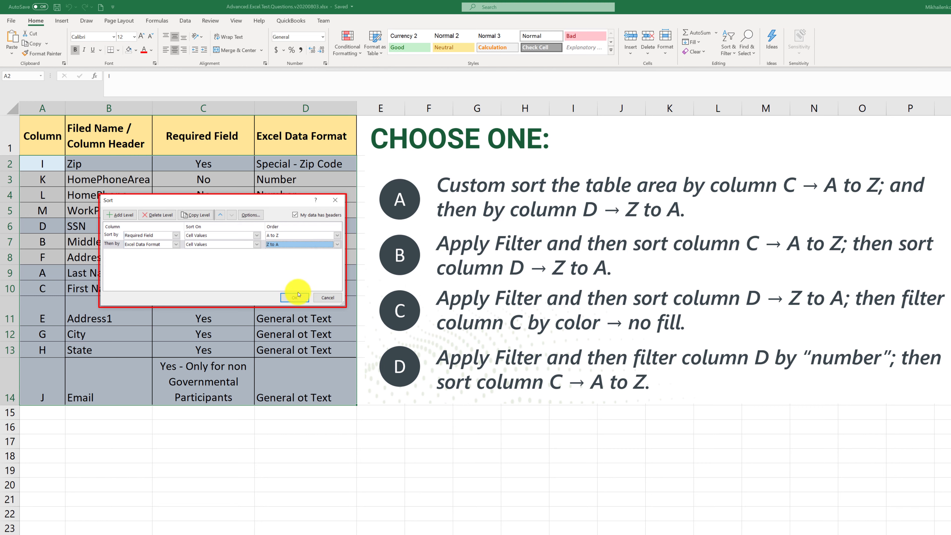
{"action": "left_click", "coordinate": [299, 294]}
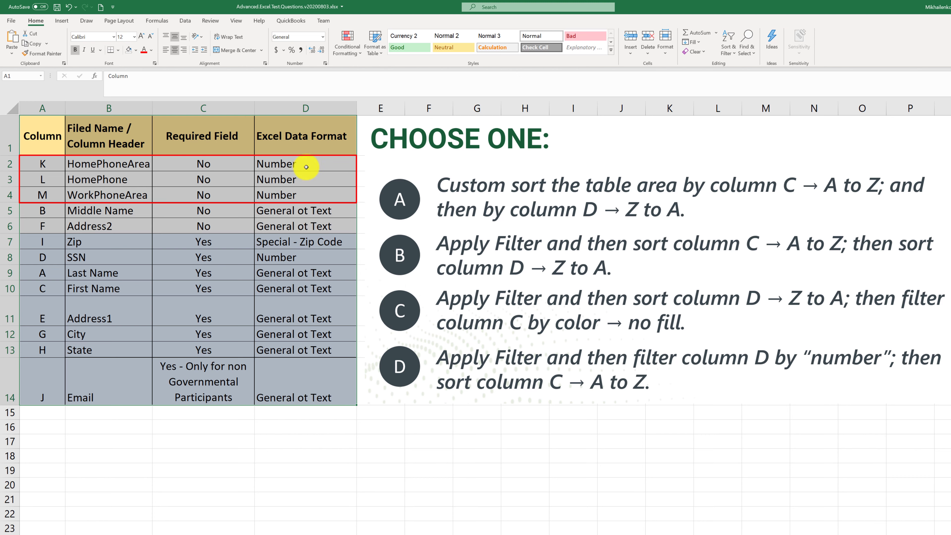
Undo the custom sort of the table
{"action": "left_click_drag", "start_coordinate": [308, 164], "coordinate": [58, 191]}
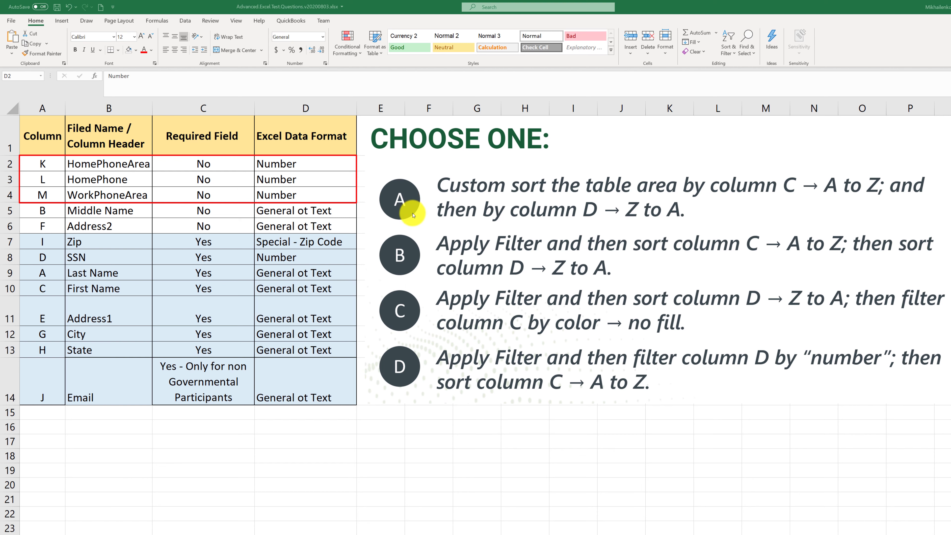
{"action": "left_click", "coordinate": [70, 7]}
{"action": "left_click", "coordinate": [70, 6]}
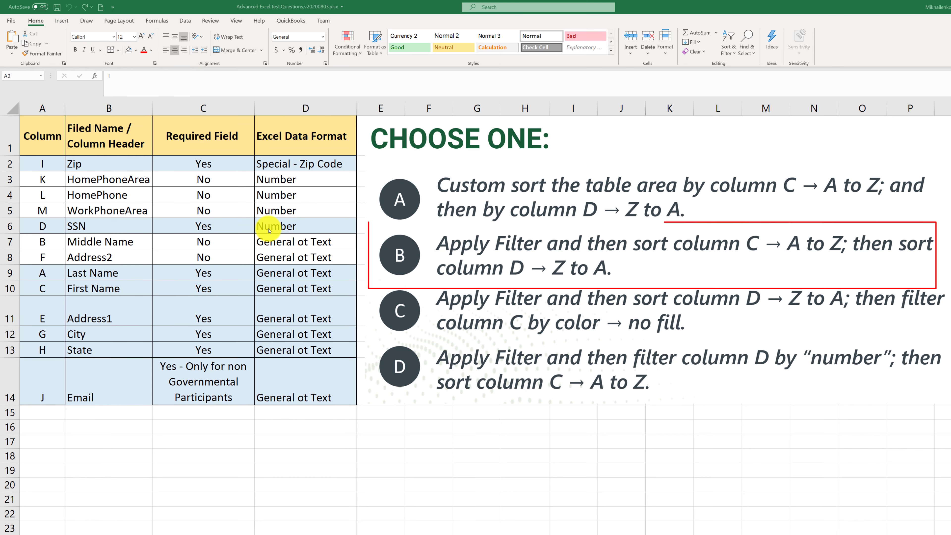
Apply Filter to the table's header row 1
{"action": "left_click", "coordinate": [11, 139]}
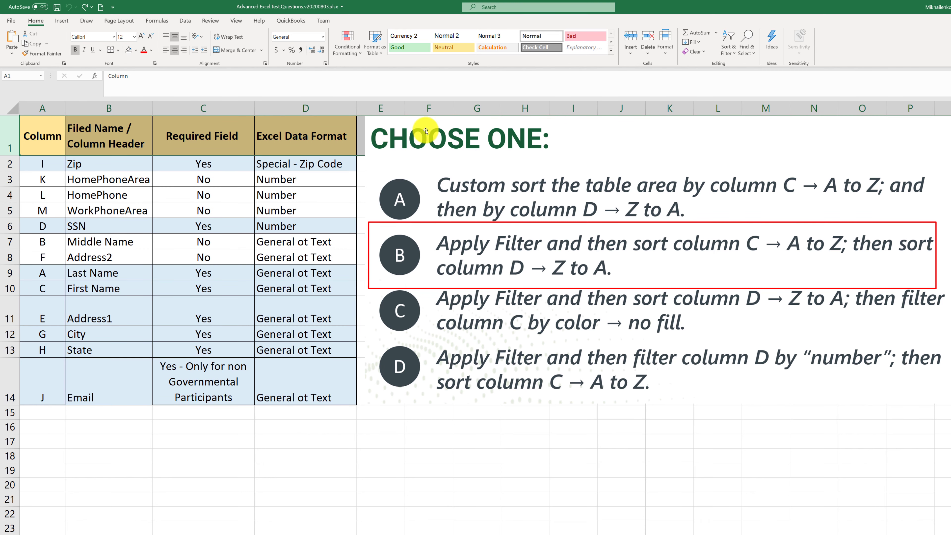
{"action": "left_click", "coordinate": [728, 42]}
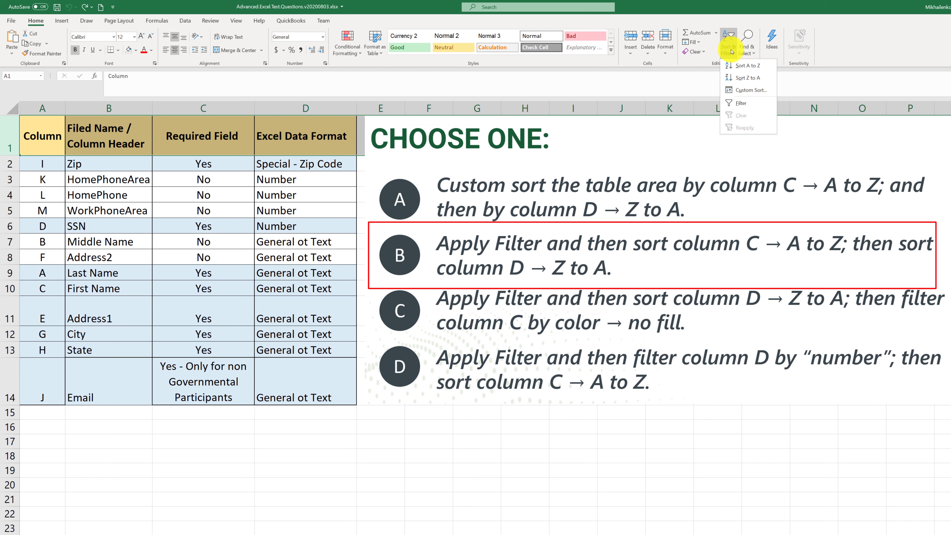
{"action": "left_click", "coordinate": [744, 104]}
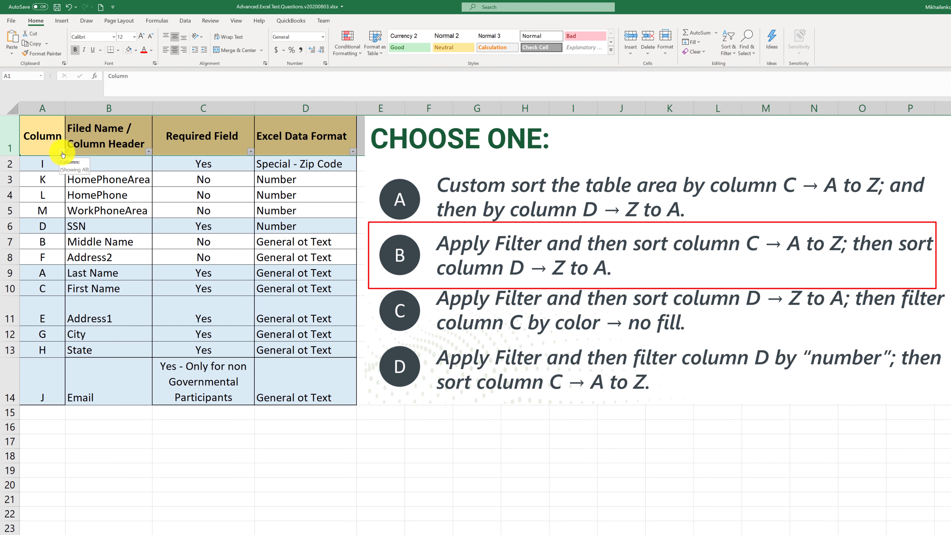
Use the header filters to sort the table by Required Field A to Z, followed by Excel Data Format Z to A
{"action": "left_click", "coordinate": [251, 151]}
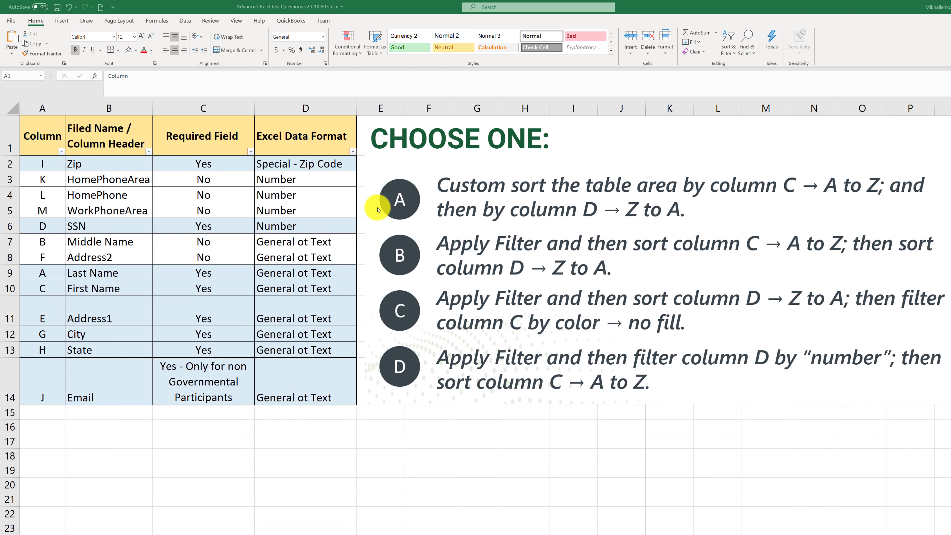
{"action": "left_click", "coordinate": [251, 151]}
{"action": "left_click", "coordinate": [206, 161]}
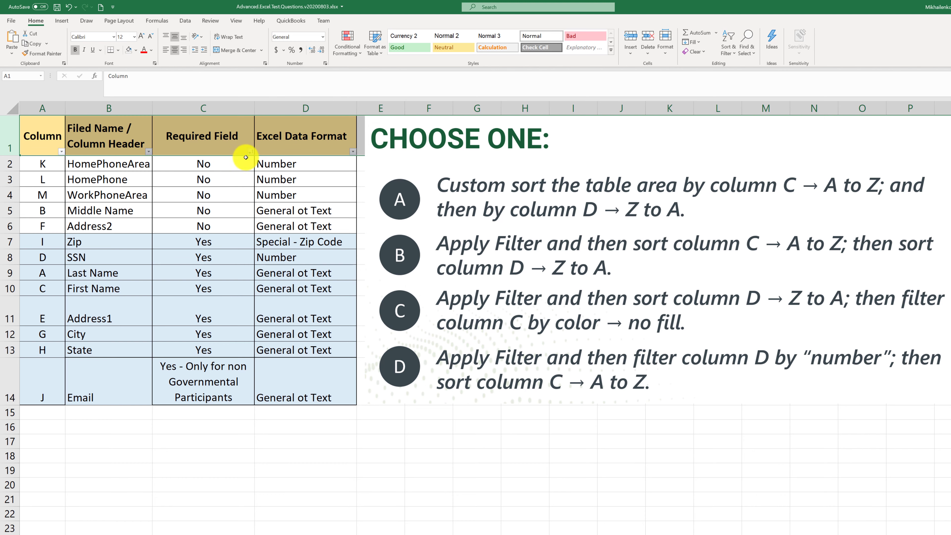
{"action": "left_click", "coordinate": [353, 152]}
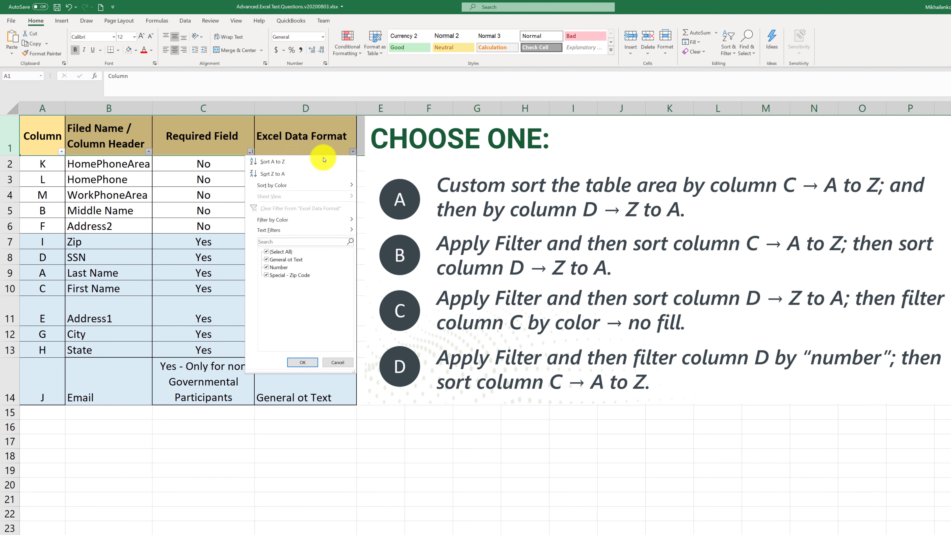
{"action": "left_click", "coordinate": [319, 173]}
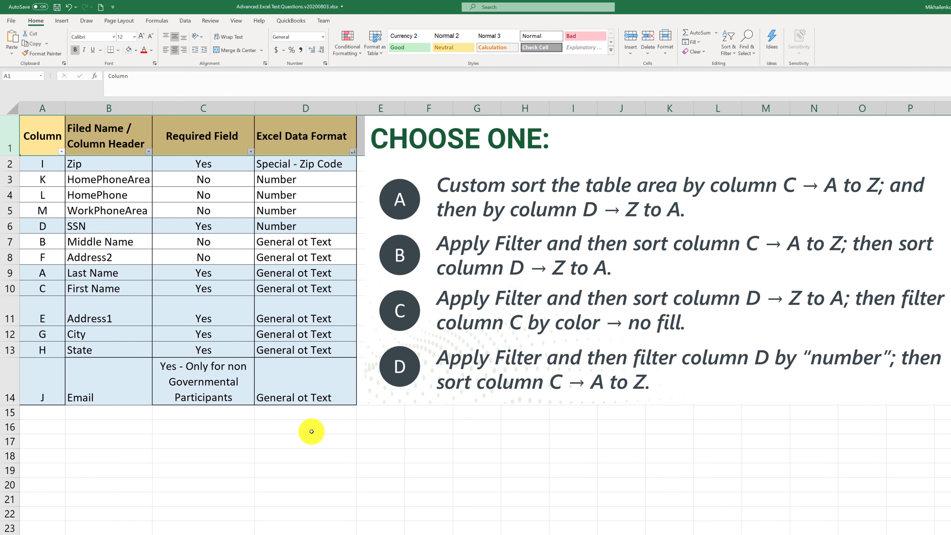
Undo both filter sorts on the Excel Data Format and Required Field columns
{"action": "key", "text": "ctrl+z"}
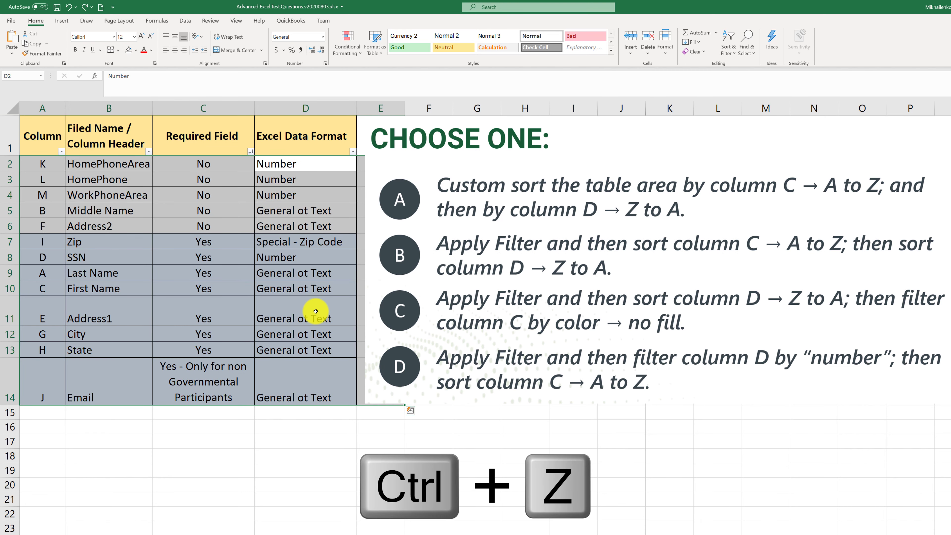
{"action": "key", "text": "ctrl+z"}
{"action": "left_click", "coordinate": [258, 445]}
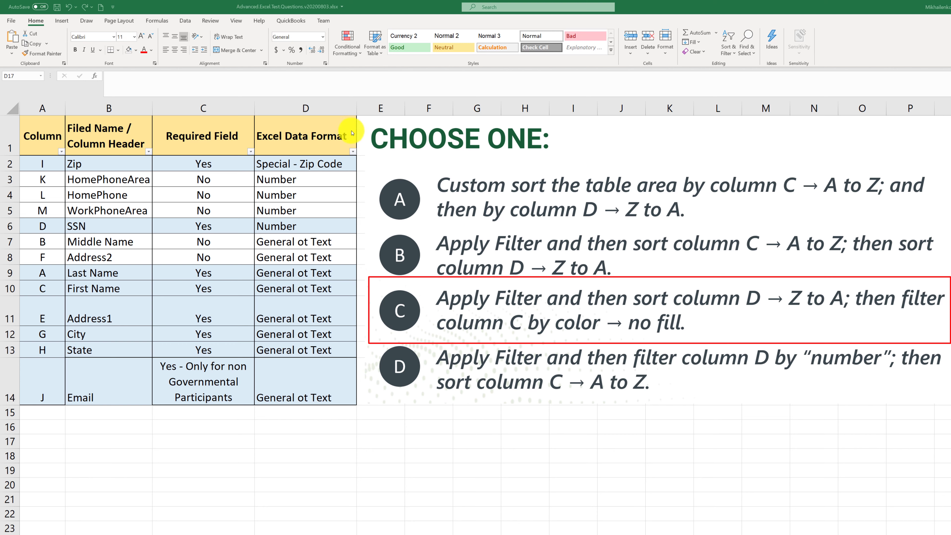
Sort the table by the Excel Data Format column from Z to A
{"action": "left_click", "coordinate": [353, 152]}
{"action": "left_click", "coordinate": [354, 151]}
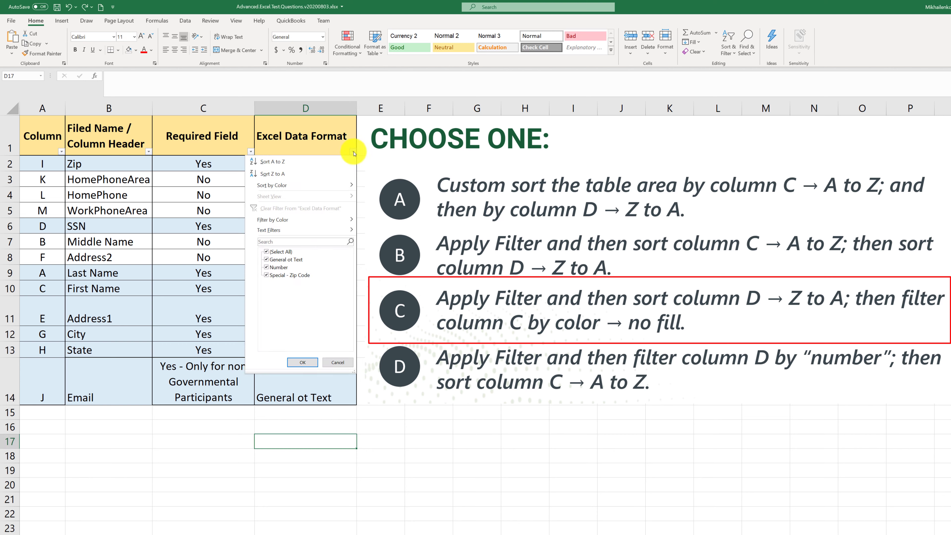
{"action": "left_click", "coordinate": [303, 173]}
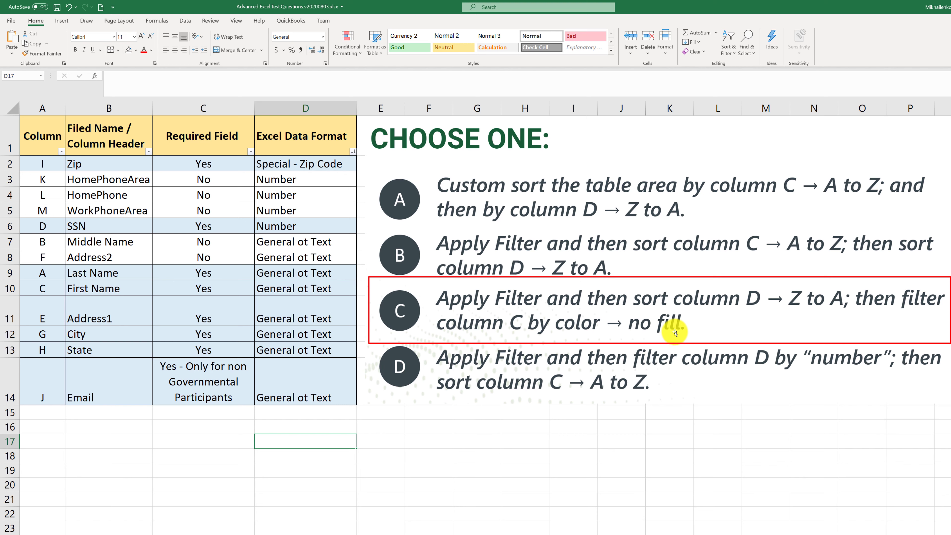
Filter the Required Field column by cell color to show only the rows with No Fill
{"action": "left_click", "coordinate": [228, 166]}
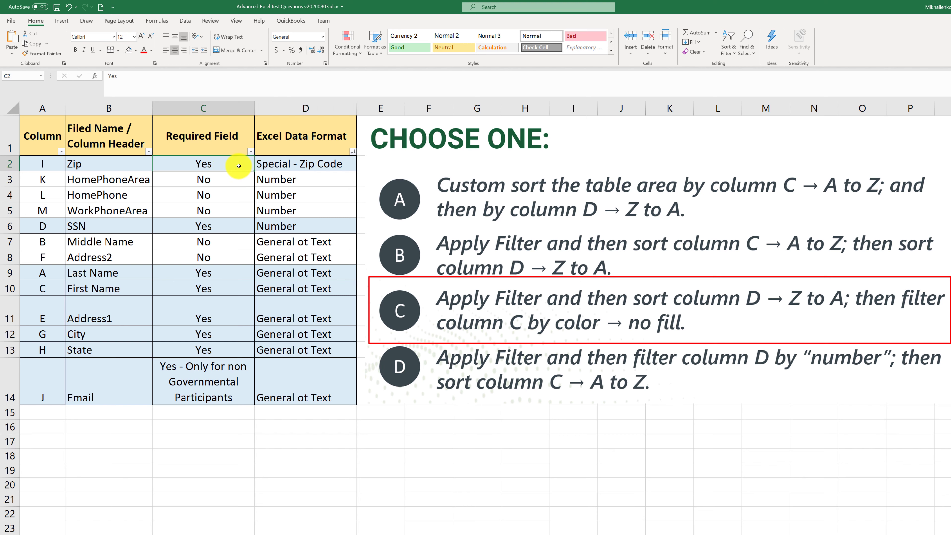
{"action": "left_click", "coordinate": [238, 181]}
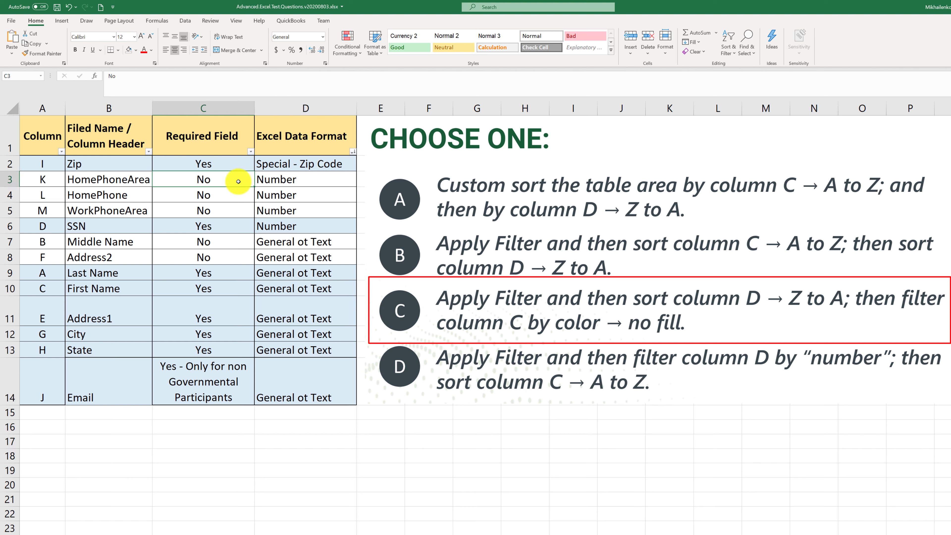
{"action": "left_click", "coordinate": [251, 152]}
{"action": "mouse_move", "coordinate": [216, 221]}
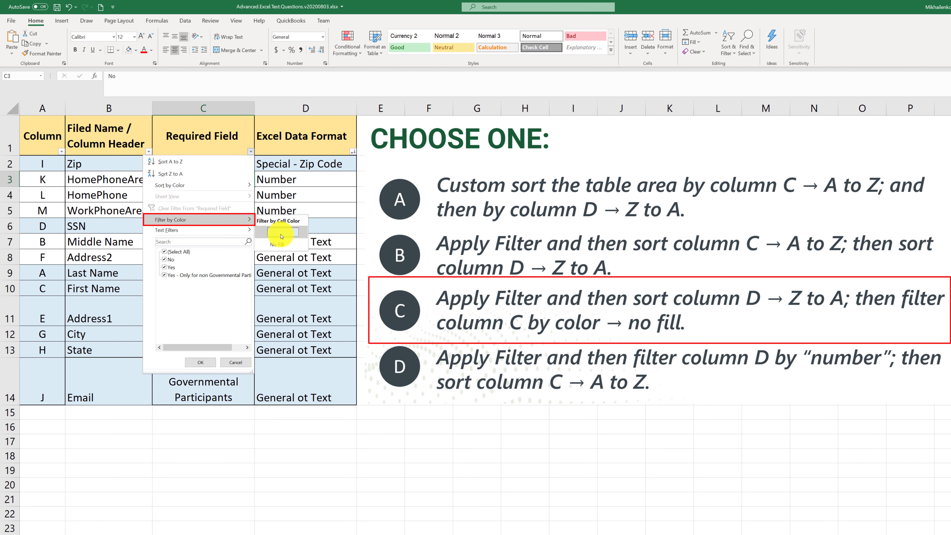
{"action": "left_click", "coordinate": [280, 248]}
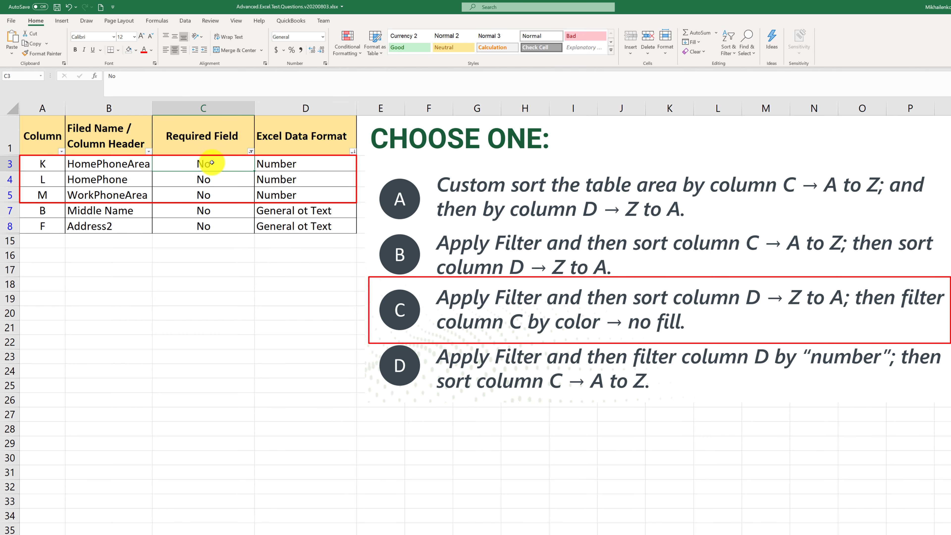
{"action": "left_click_drag", "start_coordinate": [213, 162], "coordinate": [212, 193]}
{"action": "left_click_drag", "start_coordinate": [304, 169], "coordinate": [300, 196]}
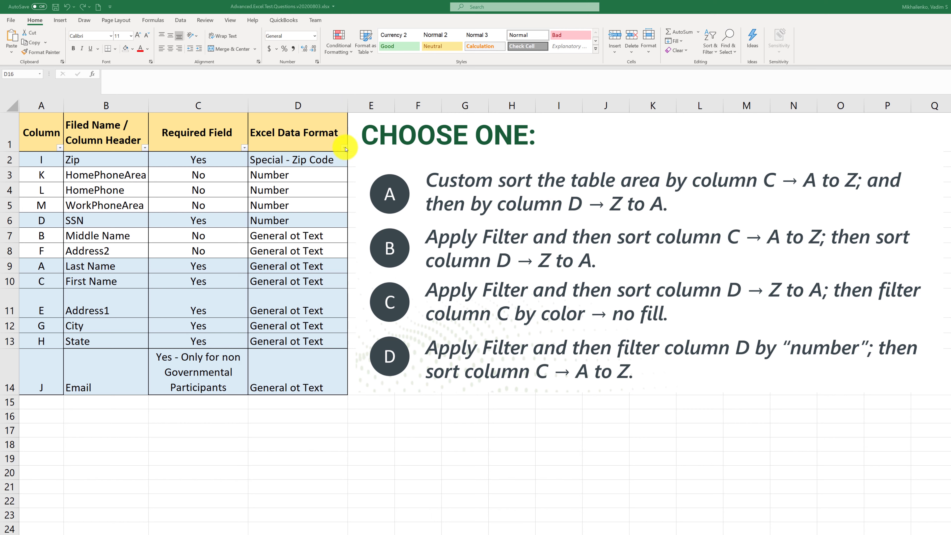
Filter the Excel Data Format column to Number only and sort the Required Field column from A to Z
{"action": "left_click", "coordinate": [345, 148]}
{"action": "left_click", "coordinate": [345, 150]}
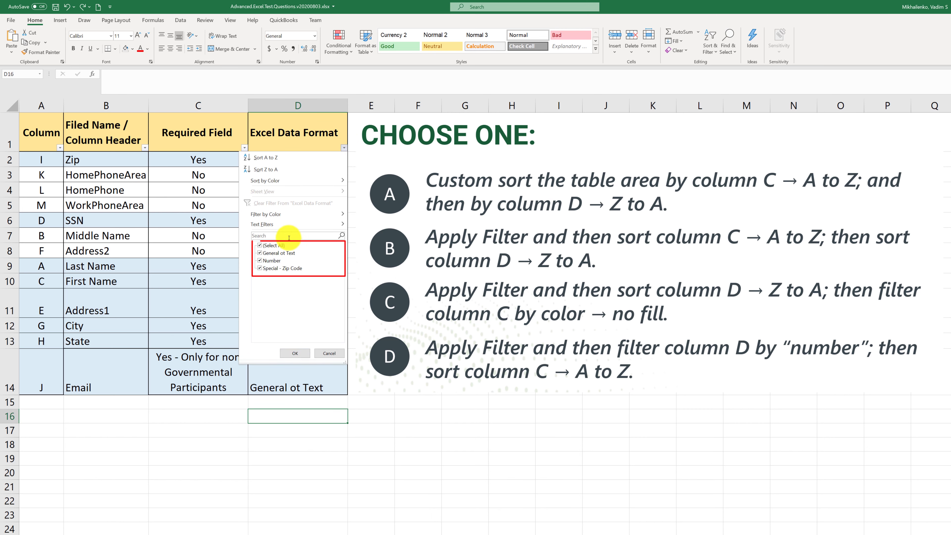
{"action": "left_click", "coordinate": [259, 245]}
{"action": "left_click", "coordinate": [259, 261]}
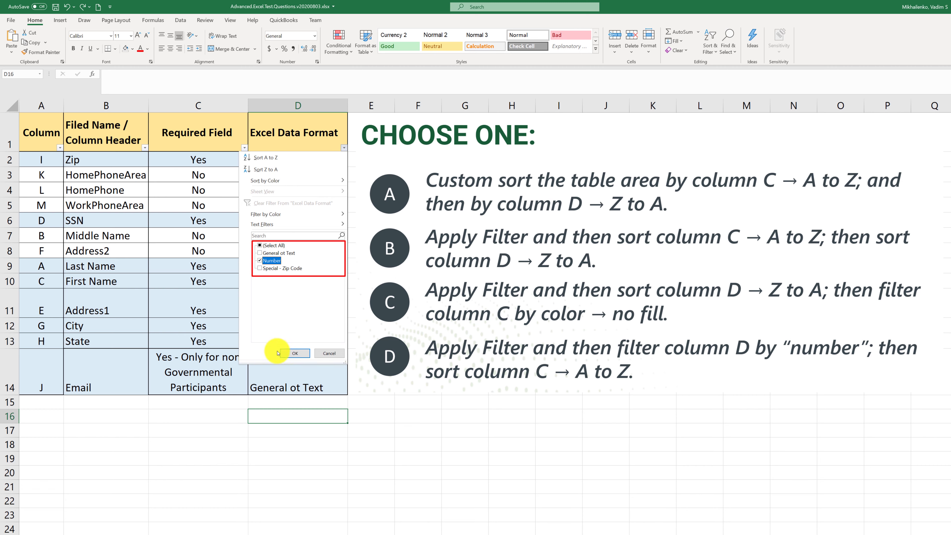
{"action": "left_click", "coordinate": [295, 353]}
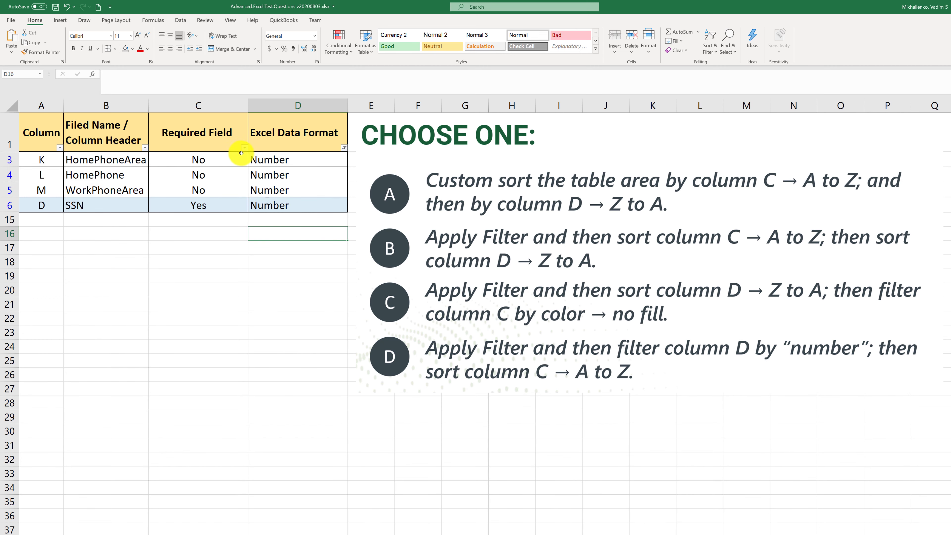
{"action": "left_click", "coordinate": [244, 148]}
{"action": "left_click", "coordinate": [176, 158]}
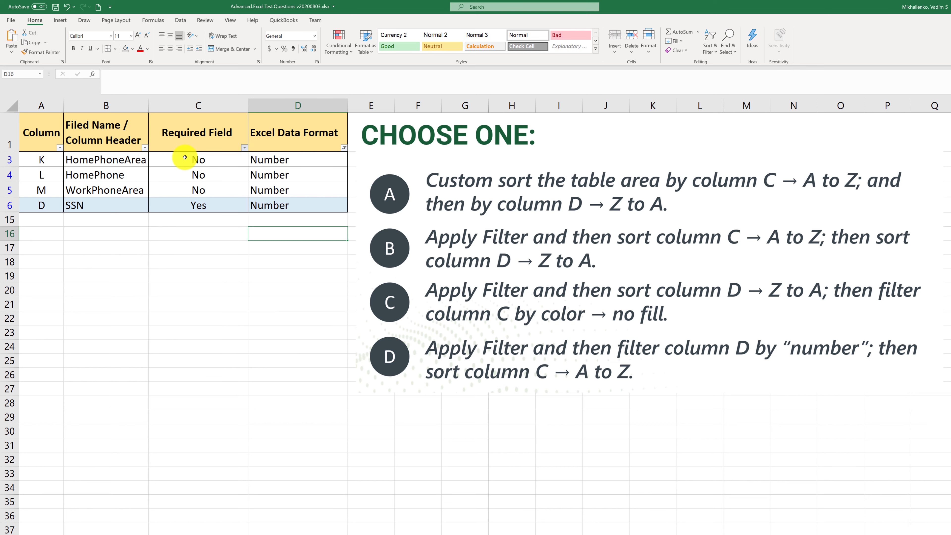